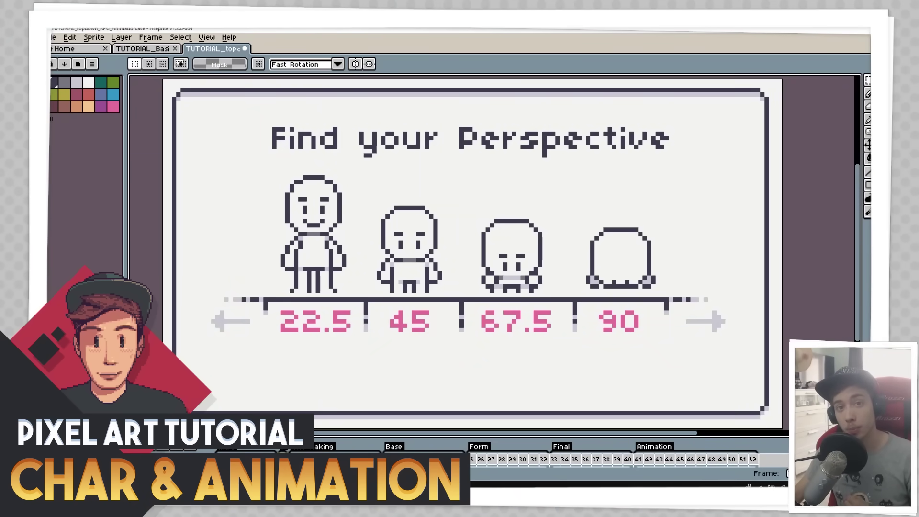
# Step through the presentation frames on perspective and the three steps of making a character
pyautogui.press('Right')
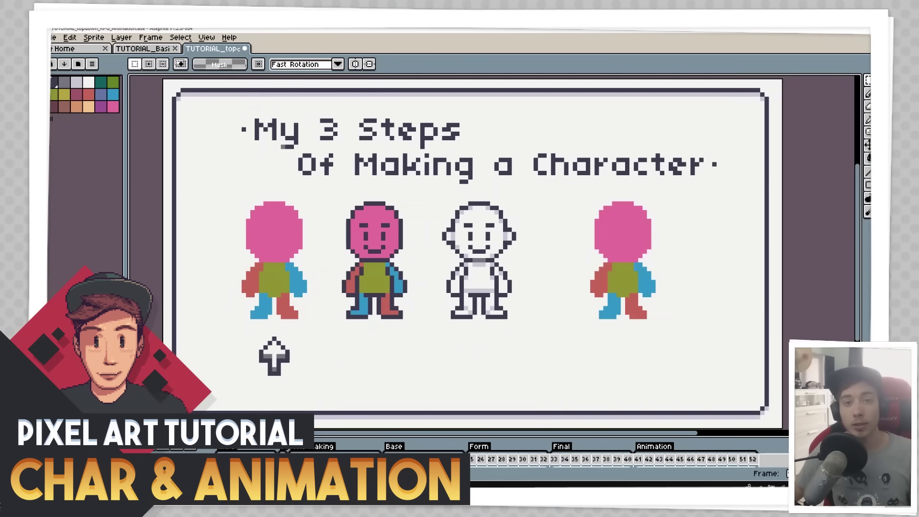
pyautogui.press('Right')
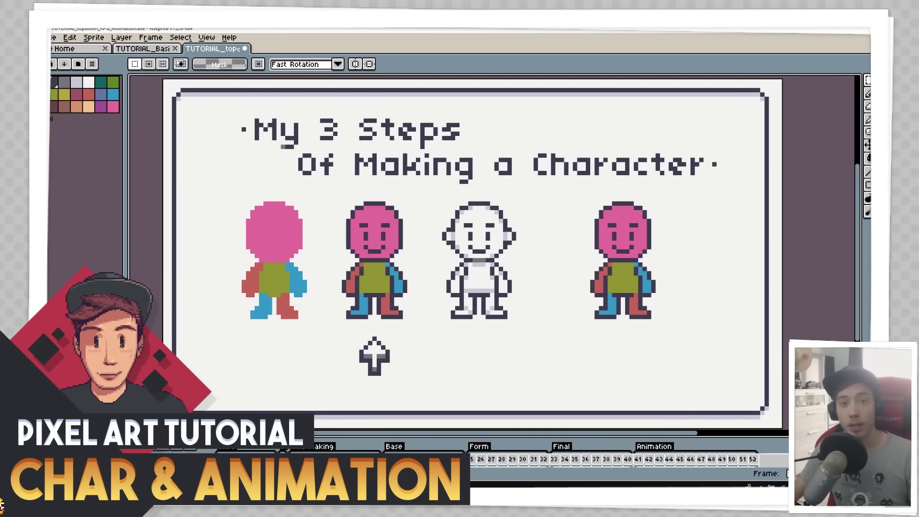
pyautogui.press('Right')
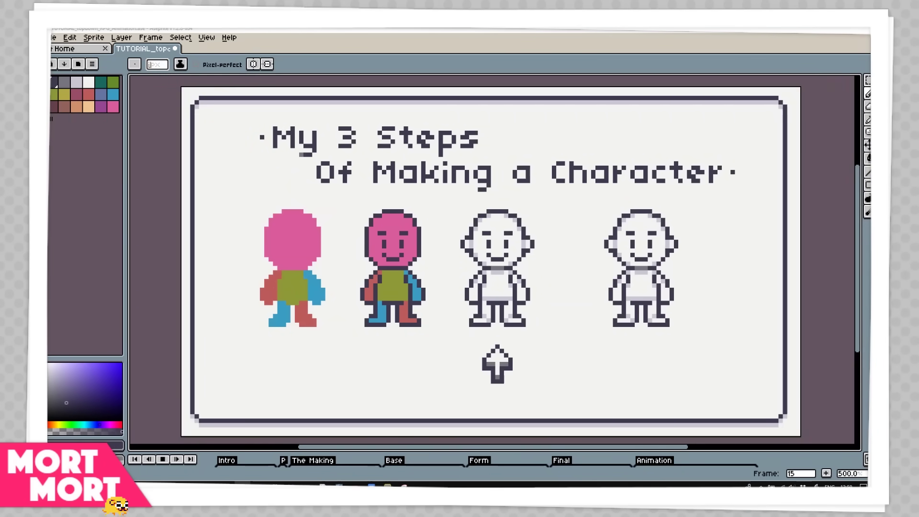
# Examine the flat-coloured, outlined and shaded versions of the character up close and compare them
pyautogui.scroll(3, 269, 296)
pyautogui.hscroll(-2, 580, 262)
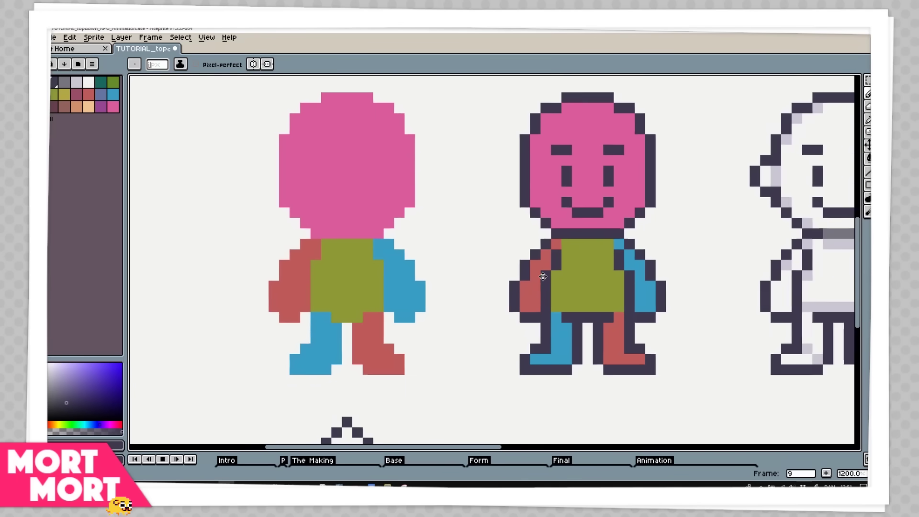
pyautogui.hscroll(-3, 581, 263)
pyautogui.scroll(2, 581, 262)
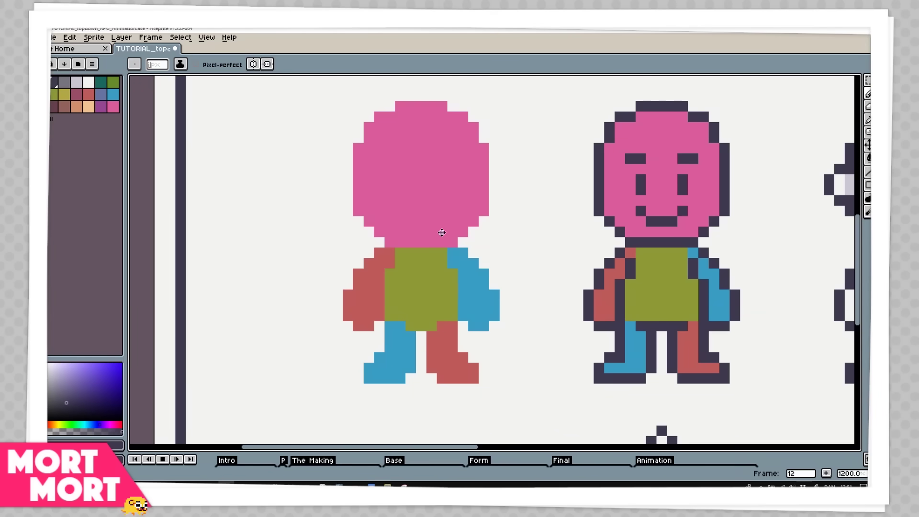
pyautogui.moveTo(508, 273); pyautogui.dragTo(391, 287)
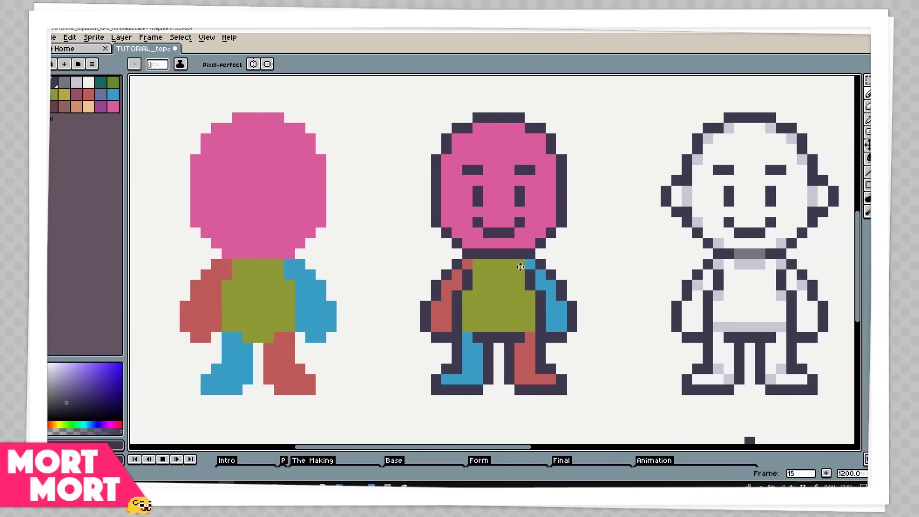
pyautogui.moveTo(520, 266); pyautogui.dragTo(466, 281)
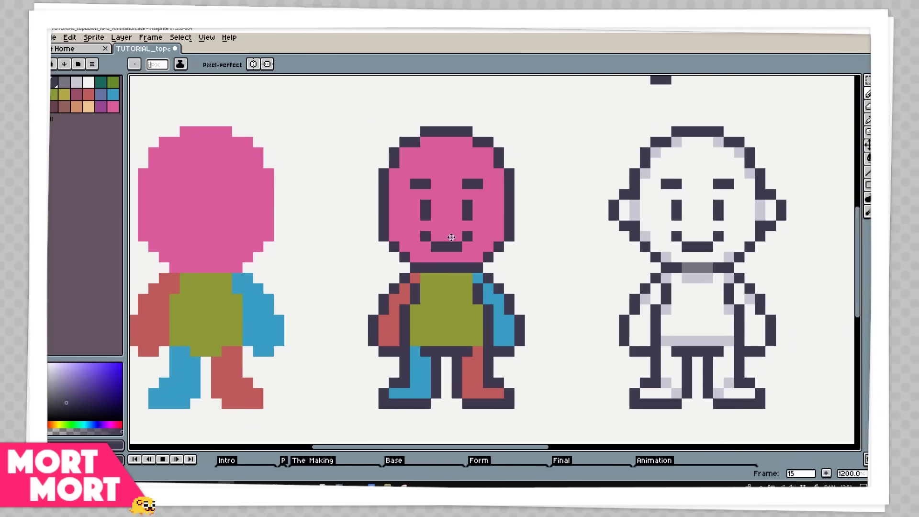
pyautogui.press('Right')
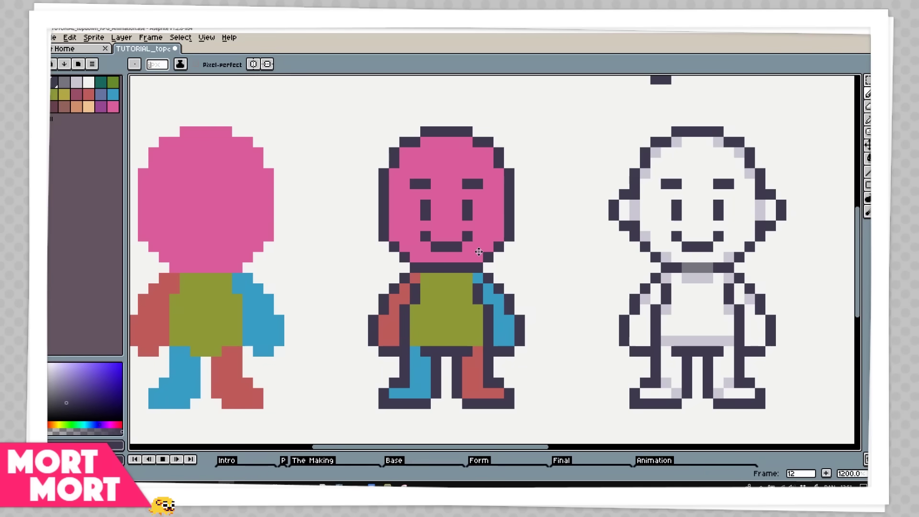
pyautogui.hscroll(5, 478, 251)
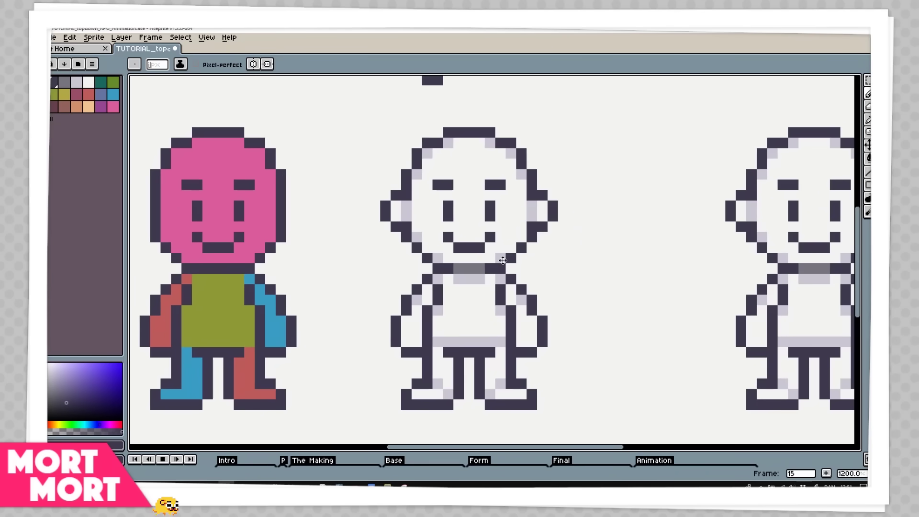
pyautogui.scroll(1, 488, 249)
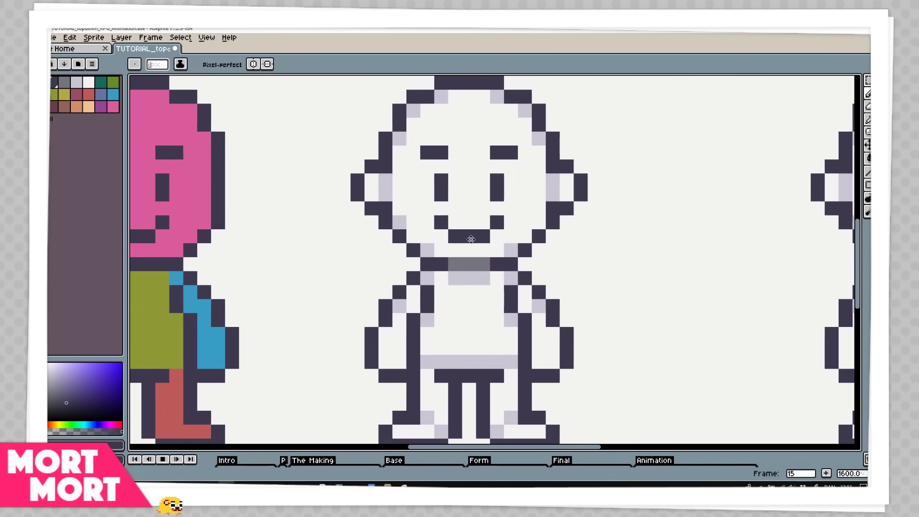
pyautogui.hscroll(-2, 471, 239)
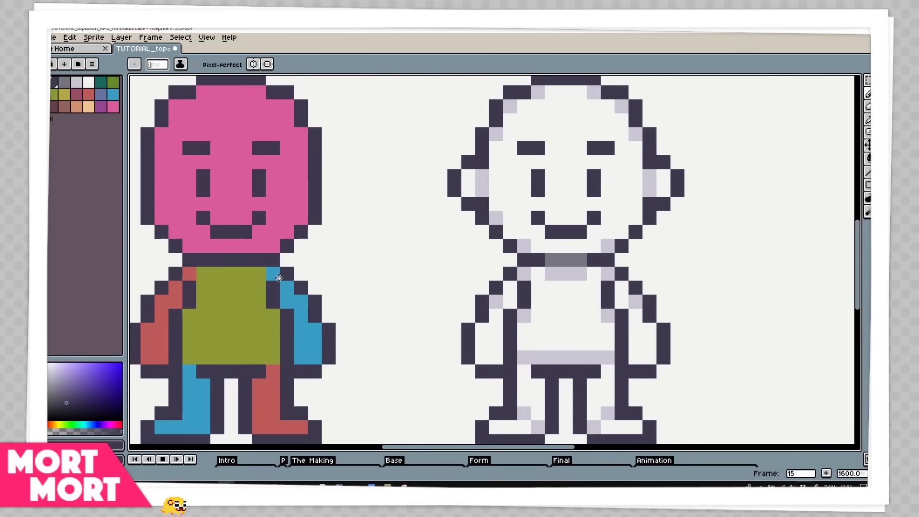
pyautogui.hscroll(1, 390, 277)
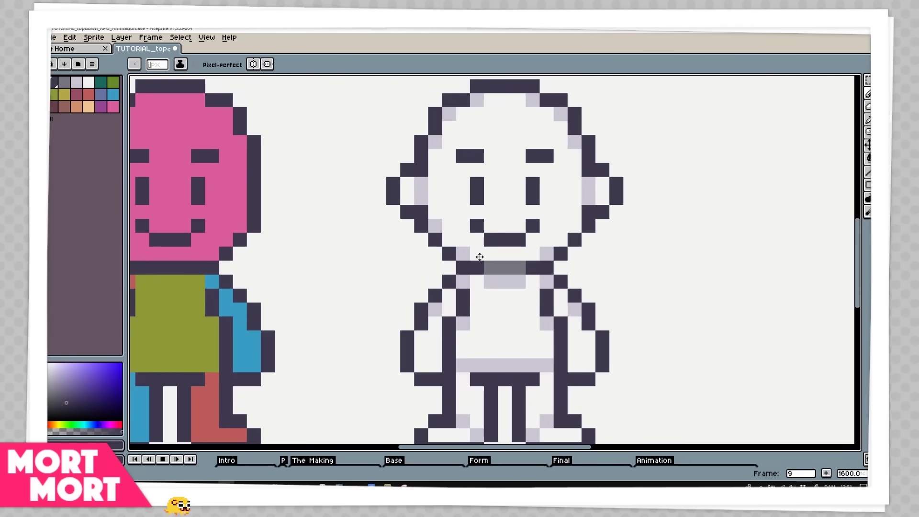
# Compare the flat-coloured and outlined stages of the rightmost character by moving back and forth through the frames
pyautogui.press('Right')
pyautogui.press('Right')
pyautogui.press('Right')
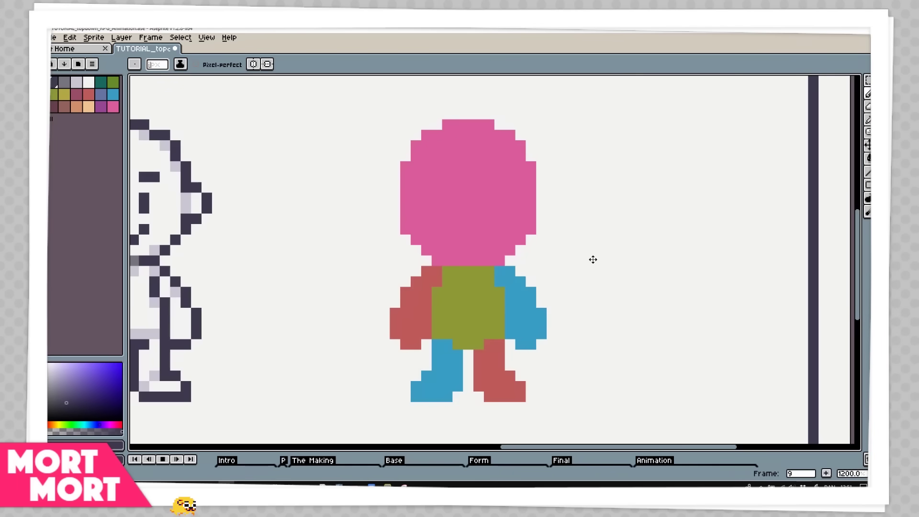
pyautogui.press('Right')
pyautogui.press('Right')
pyautogui.press('Right')
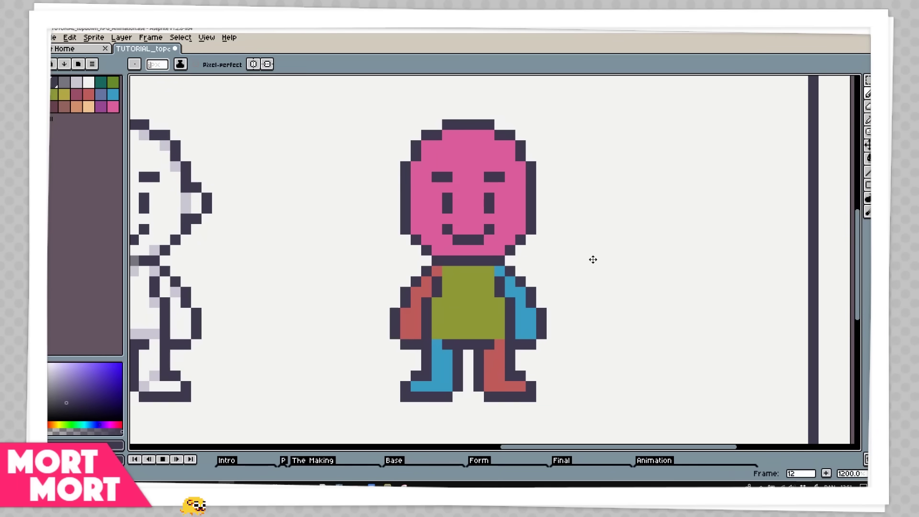
pyautogui.press('Left')
pyautogui.press('Left')
pyautogui.press('Left')
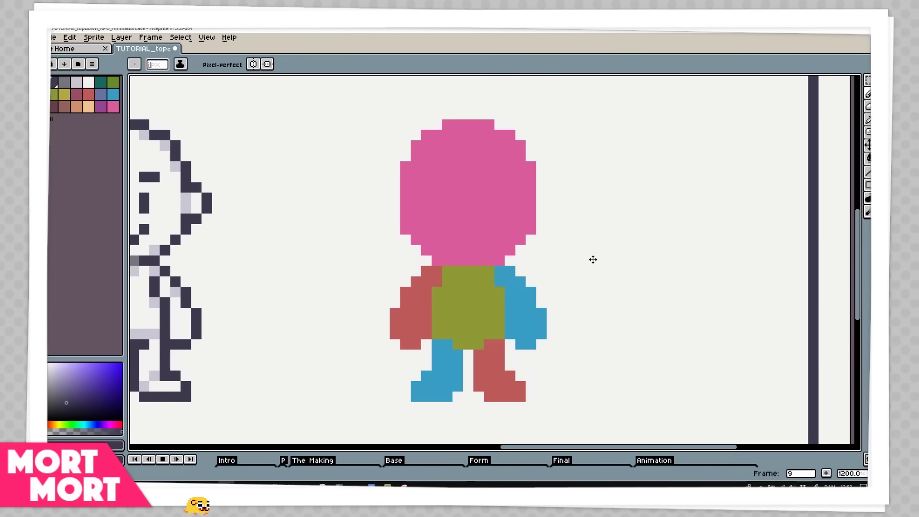
pyautogui.press('Right')
pyautogui.press('Right')
pyautogui.press('Right')
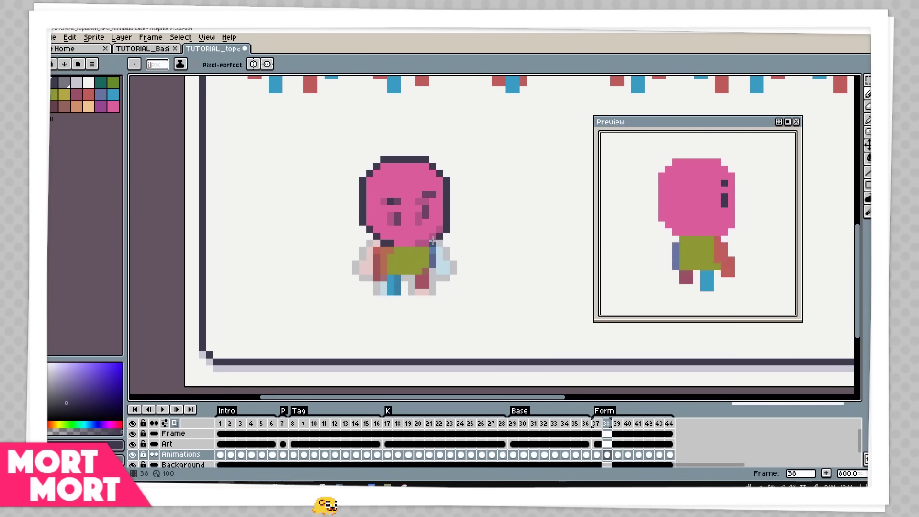
# Set the duration of frames 37 to 44 to 200 milliseconds and play the animation
pyautogui.press('Return')
pyautogui.write('p200')
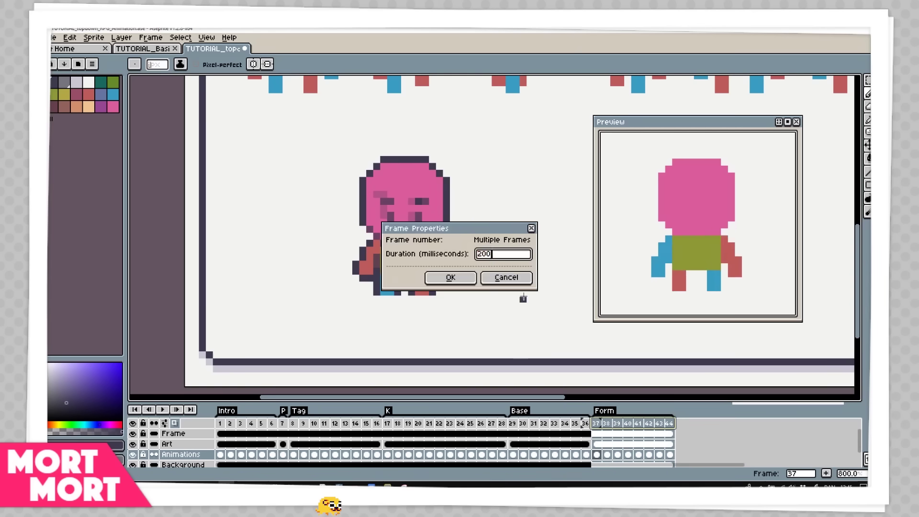
pyautogui.press('Return')
pyautogui.press('Return')
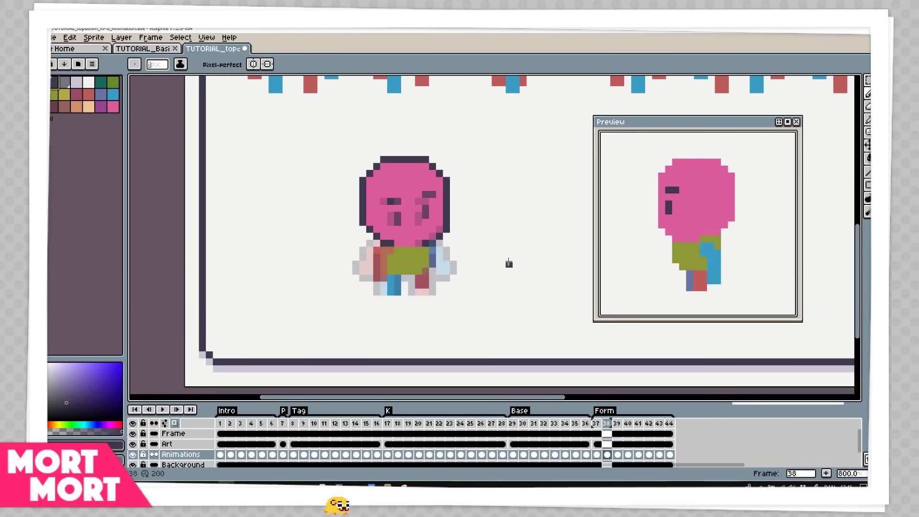
# Undo the last edit on the turnaround pose in frame 40 and check the outlined poses
pyautogui.press('Down')
pyautogui.press('Up')
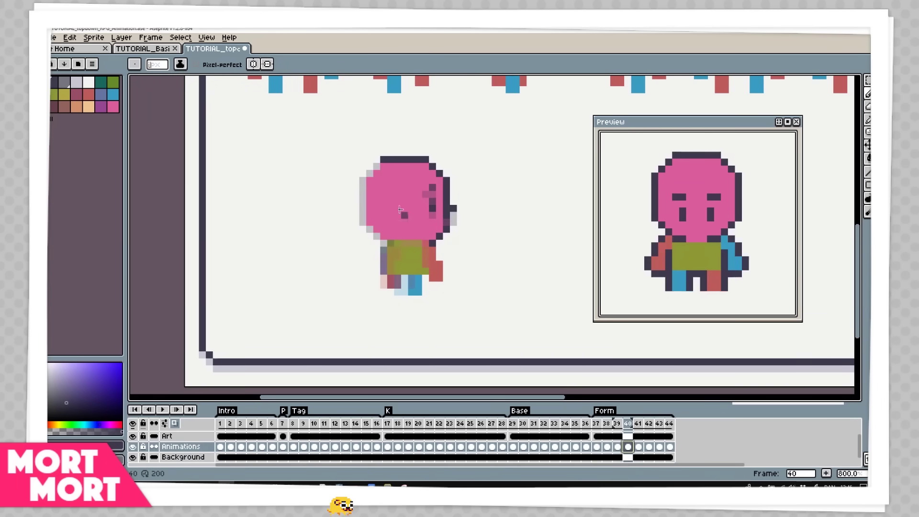
pyautogui.hotkey('ctrl', 'z')
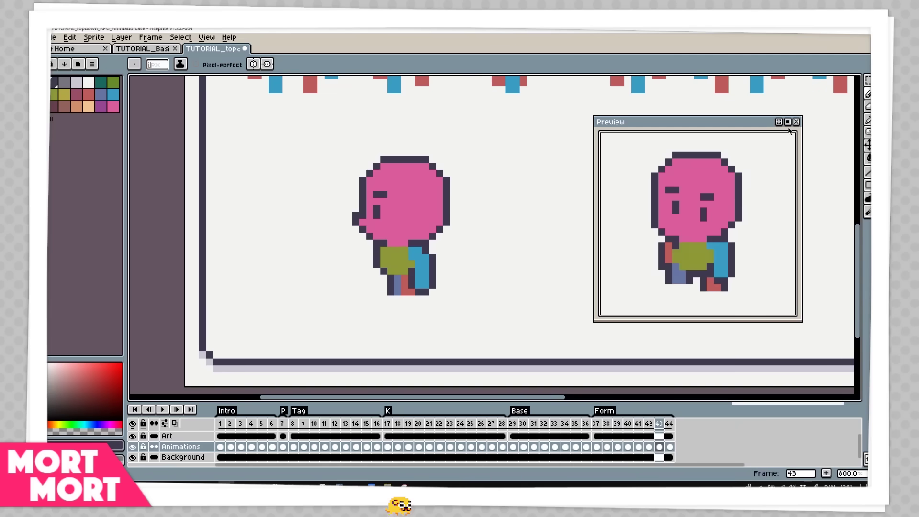
pyautogui.scroll(-2, 476, 226)
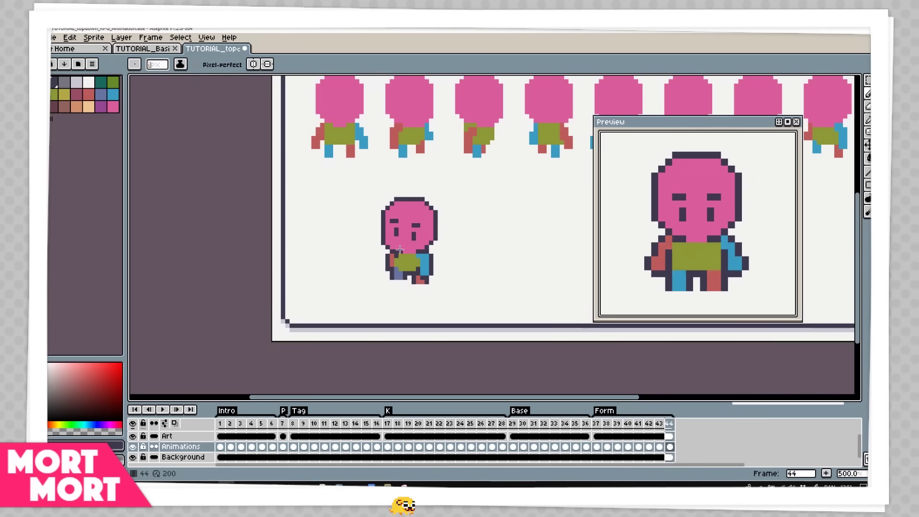
pyautogui.scroll(2, 447, 268)
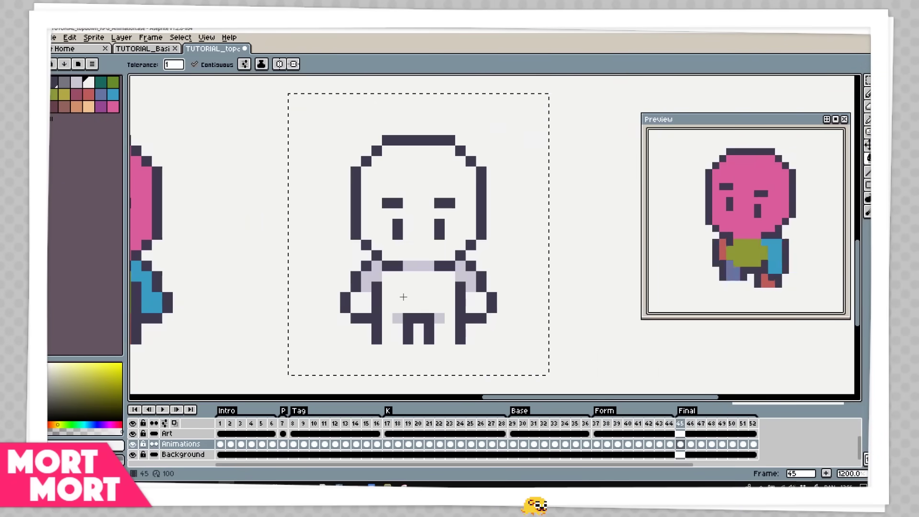
# Fill the coloured areas of the Final poses with white and shade below the head in frame 46 with light grey
pyautogui.press('b')
pyautogui.click(433, 289)
pyautogui.press('super')
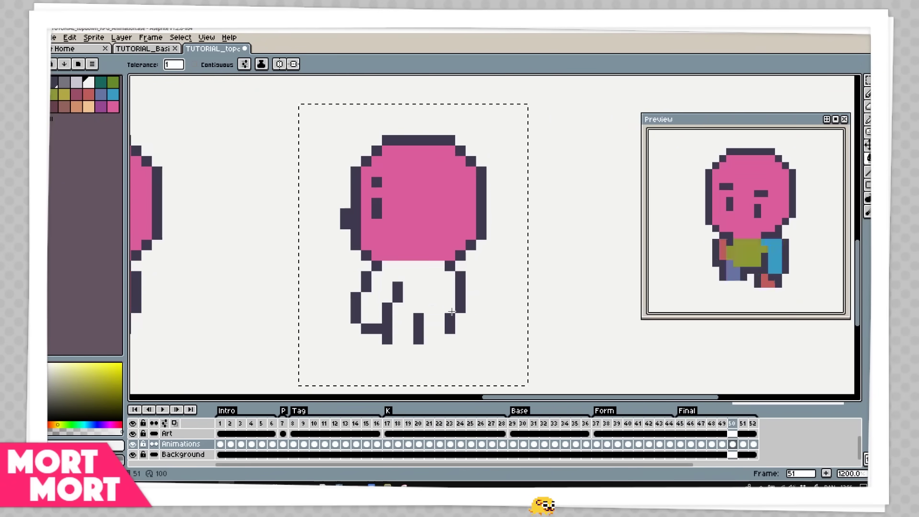
pyautogui.scroll(-2, 560, 268)
pyautogui.scroll(2, 490, 260)
pyautogui.press('b')
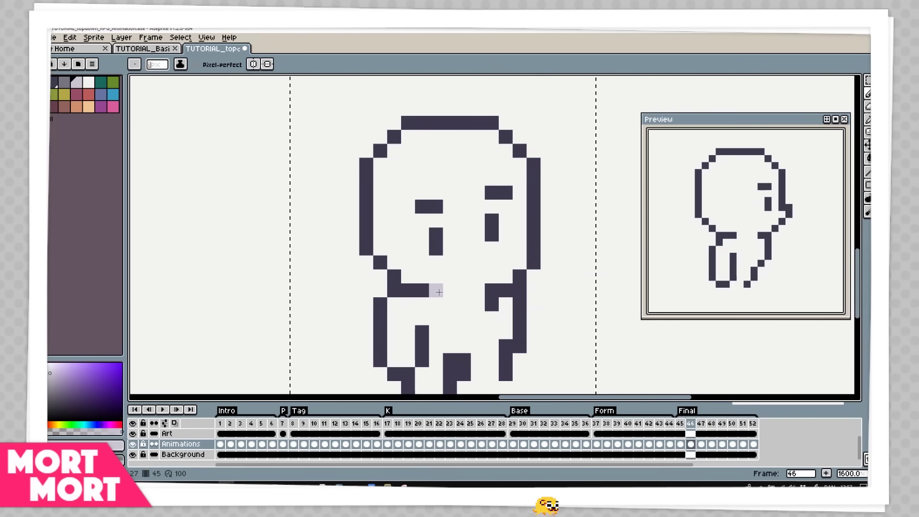
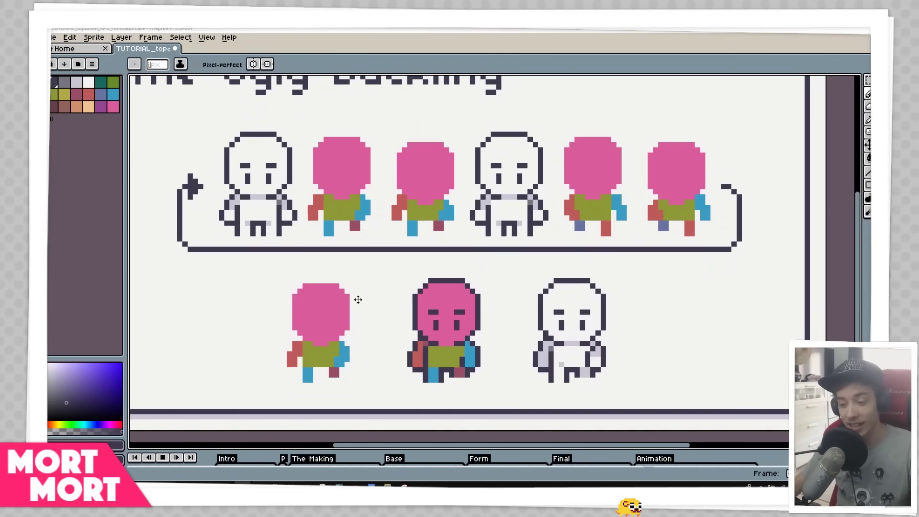
# Examine the flat-coloured, outlined and shaded walk-cycle characters below the frame sequence up close
pyautogui.scroll(2, 364, 317)
pyautogui.scroll(2, 504, 287)
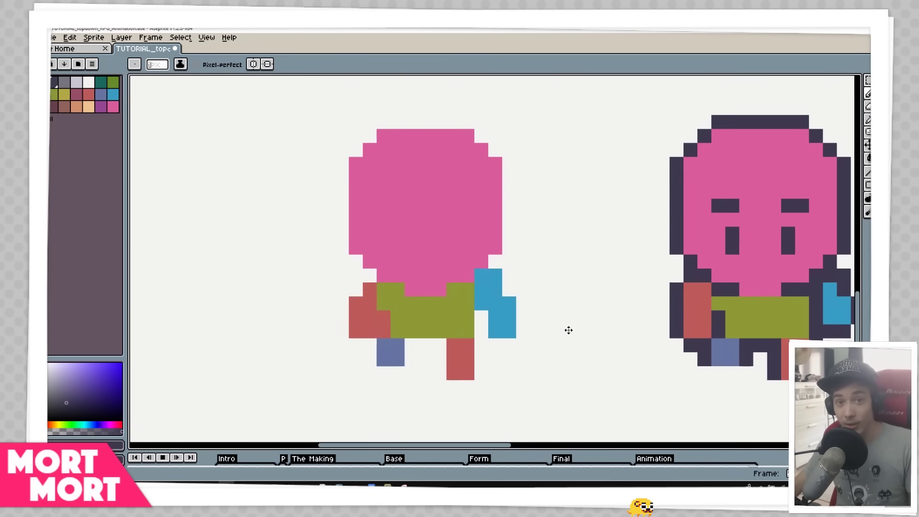
pyautogui.moveTo(642, 314); pyautogui.dragTo(482, 334)
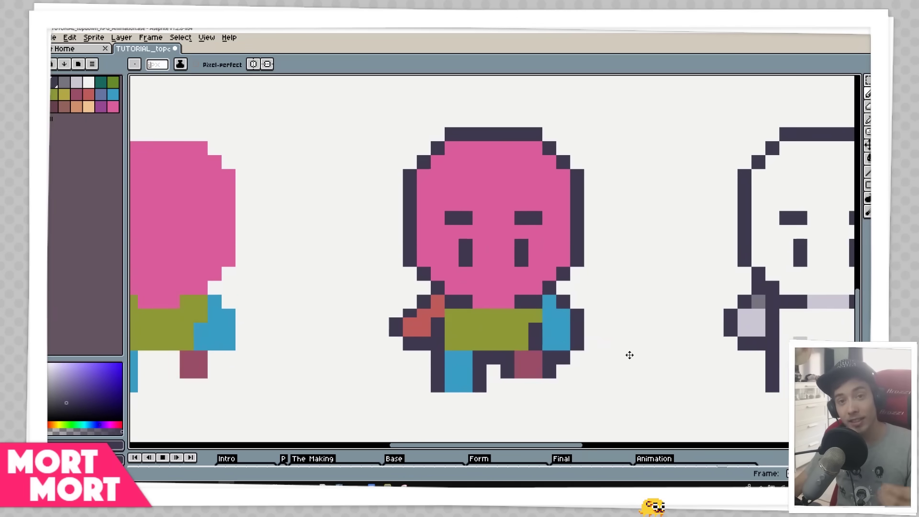
pyautogui.moveTo(683, 364); pyautogui.dragTo(423, 363)
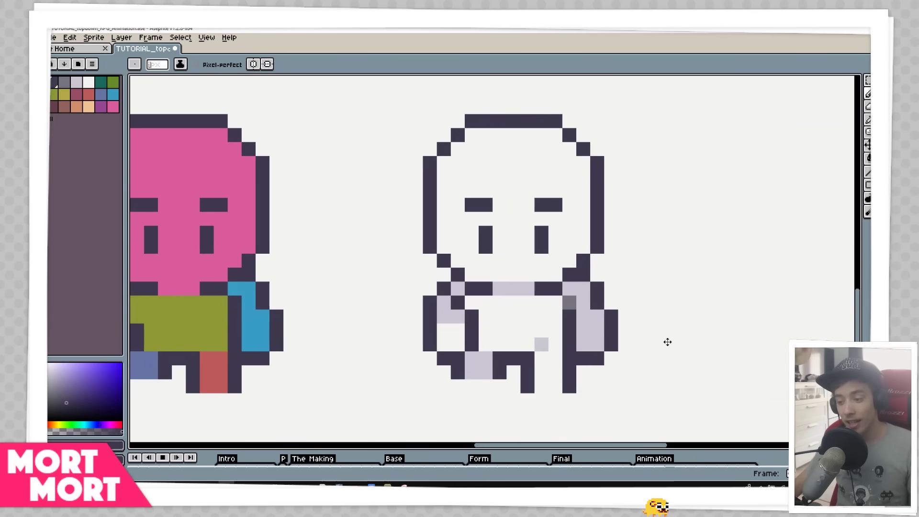
pyautogui.scroll(-1, 667, 343)
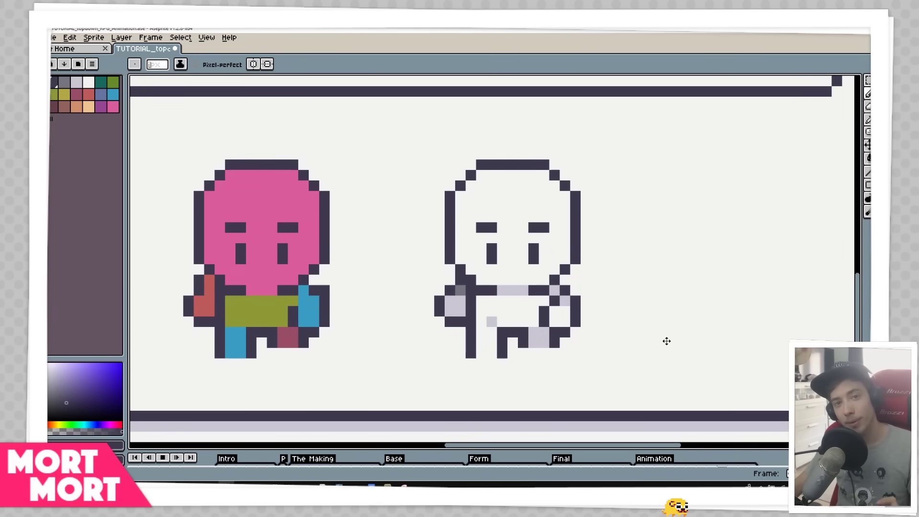
pyautogui.scroll(-2, 588, 256)
pyautogui.moveTo(555, 217); pyautogui.dragTo(630, 308)
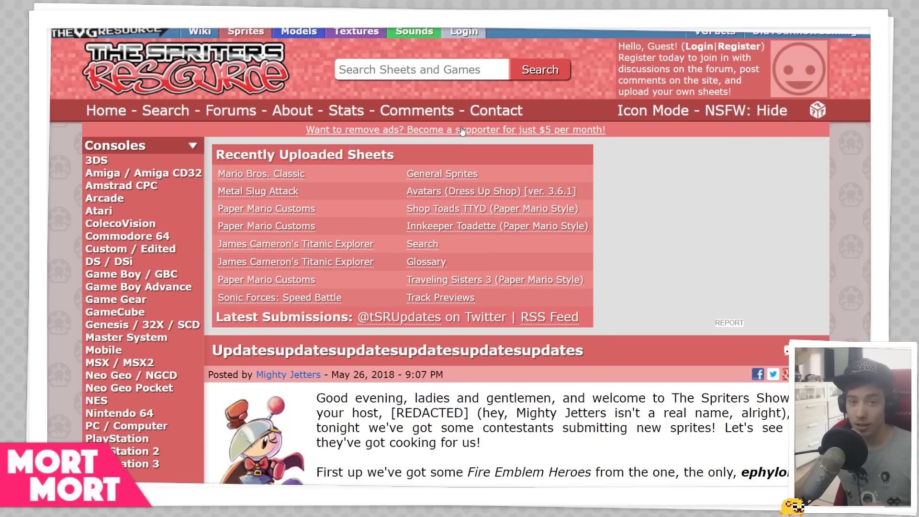
# Search The Spriters Resource website for "Kirby" and browse the sheet results
pyautogui.click(417, 70)
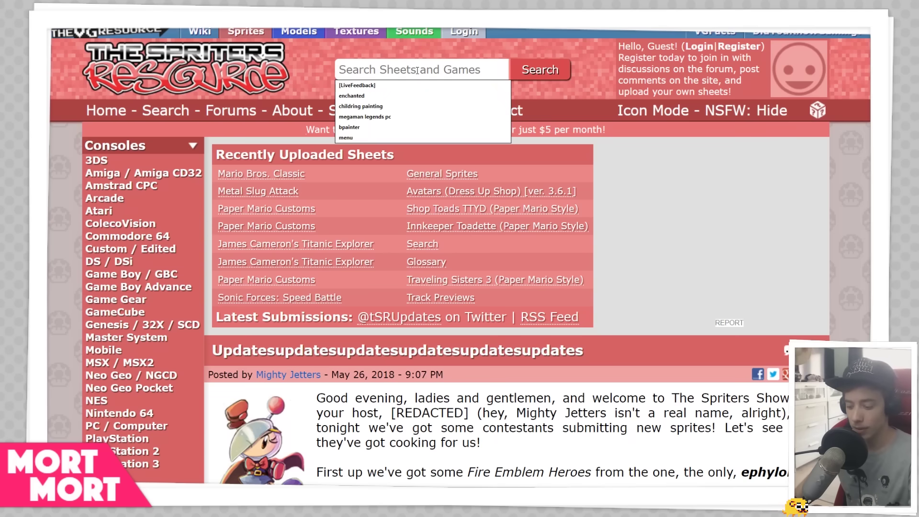
pyautogui.write('Ki')
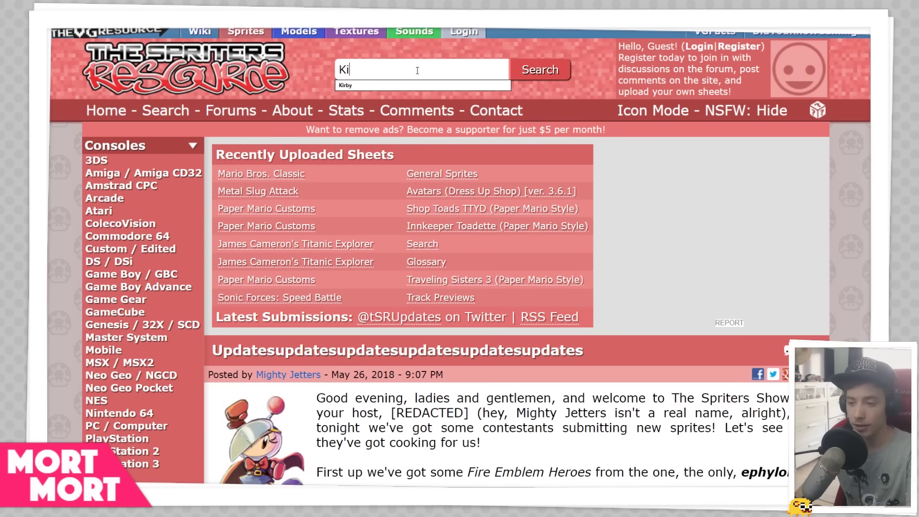
pyautogui.write('rby')
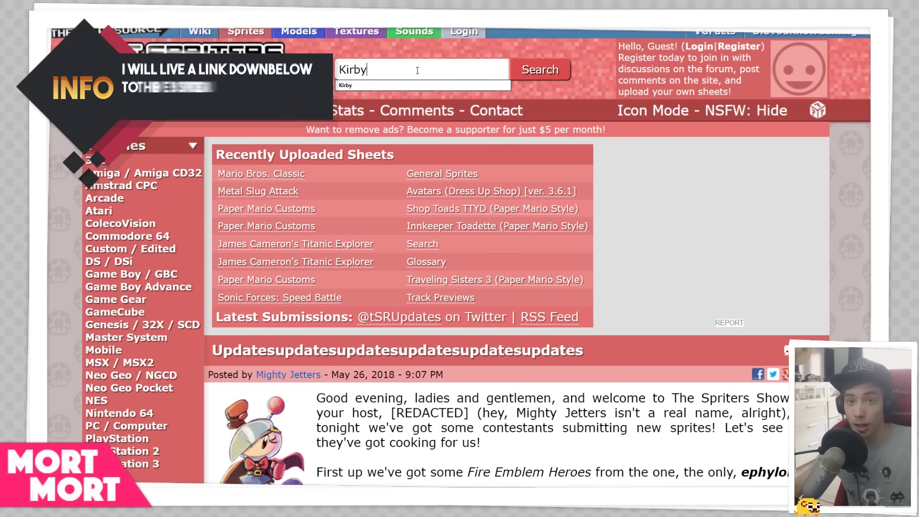
pyautogui.press('Return')
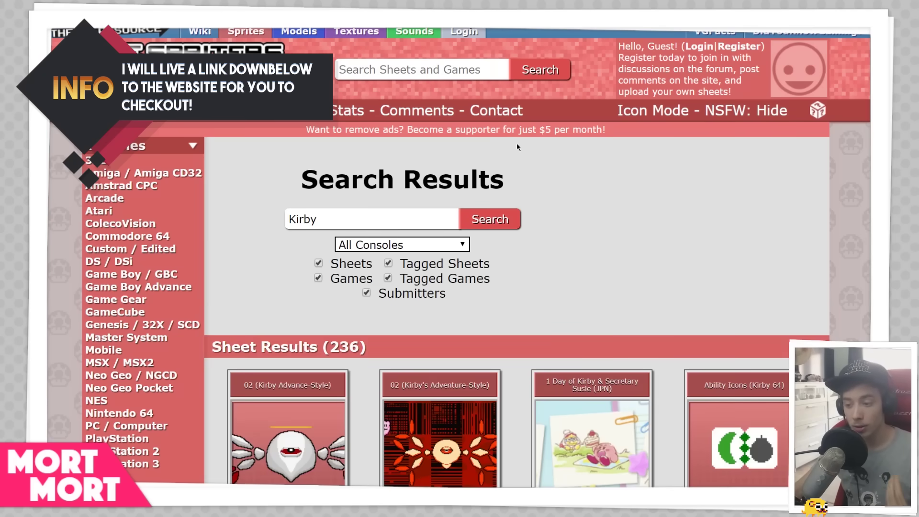
pyautogui.scroll(-5, 517, 144)
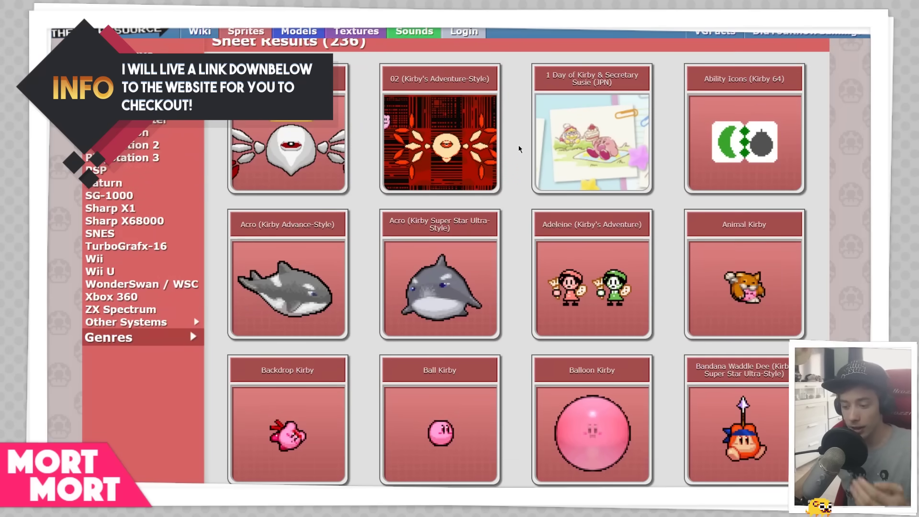
# Open the Backdrop Kirby sheet from the Kirby search results and examine its rows of animation sprites
pyautogui.scroll(-2, 520, 149)
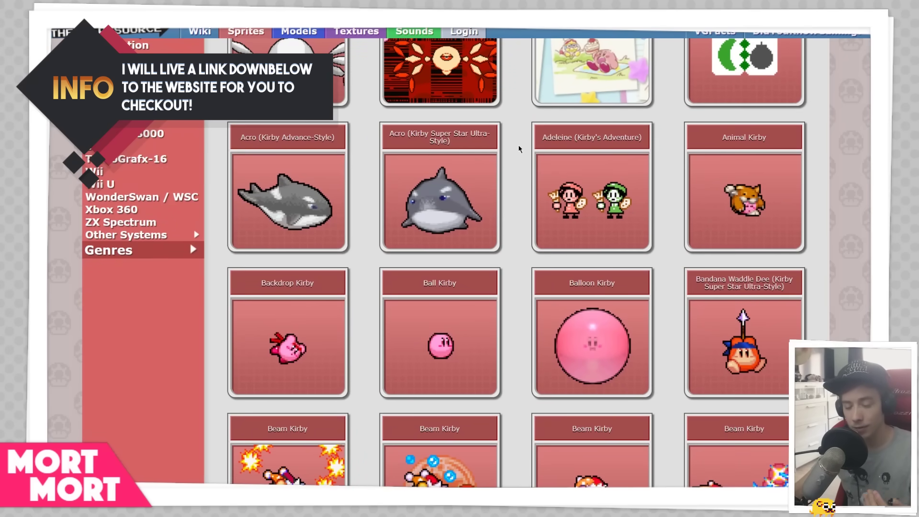
pyautogui.scroll(-5, 519, 148)
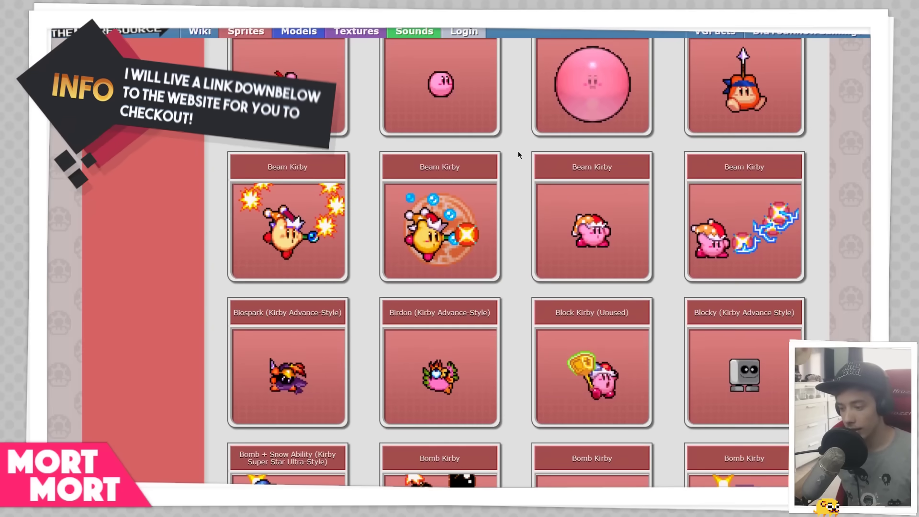
pyautogui.scroll(1, 519, 155)
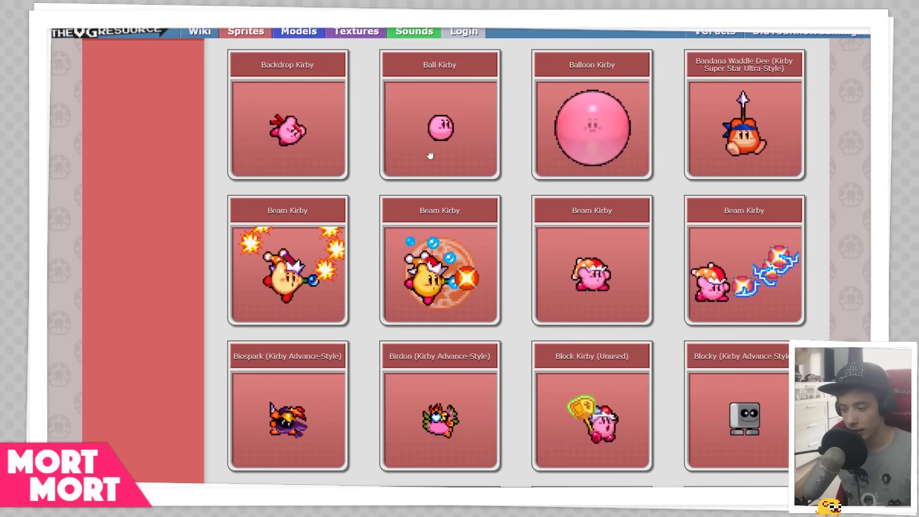
pyautogui.click(297, 131)
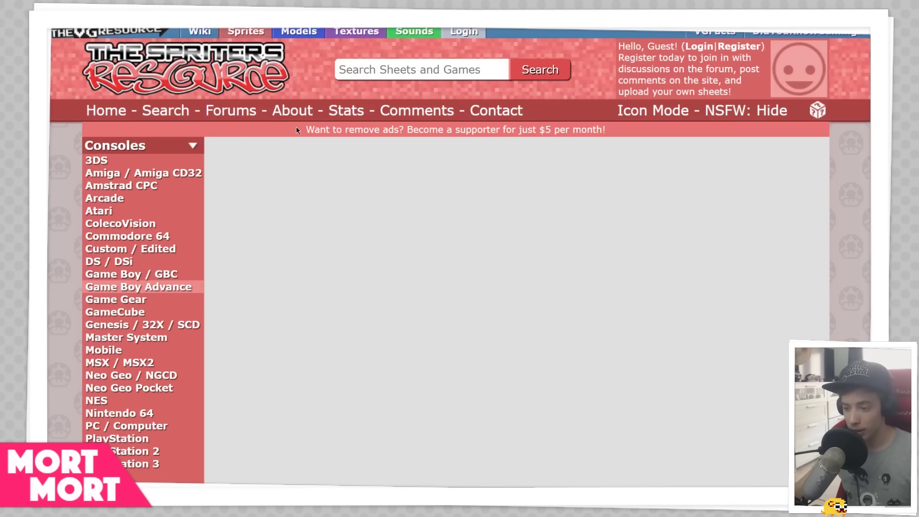
pyautogui.scroll(-2, 483, 175)
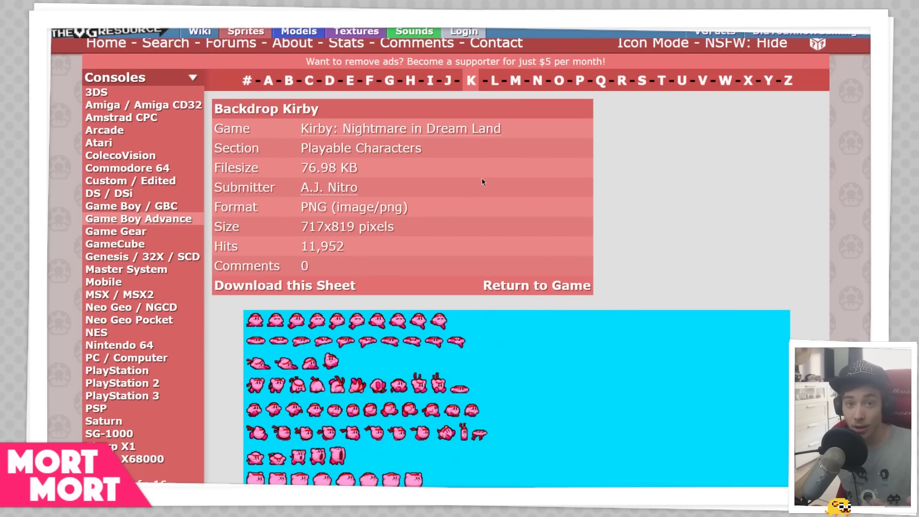
pyautogui.scroll(-2, 482, 177)
pyautogui.scroll(-1, 482, 178)
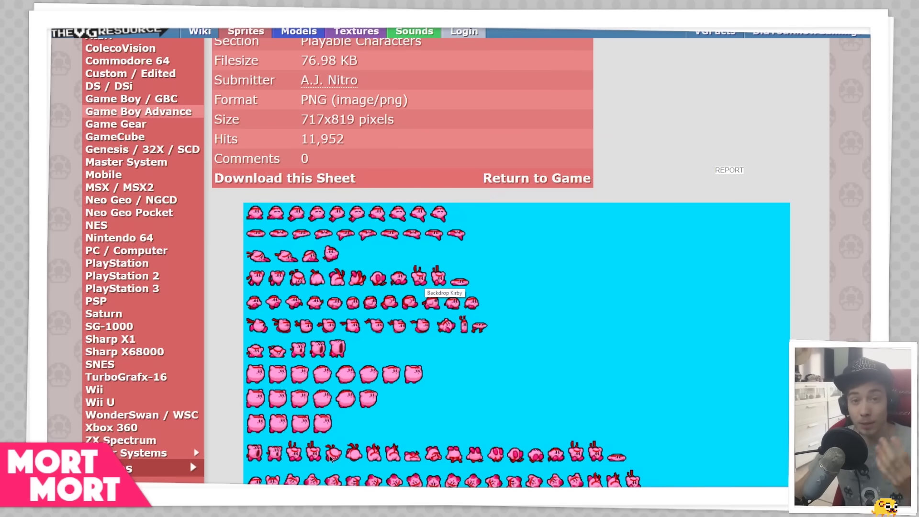
pyautogui.scroll(-1, 371, 377)
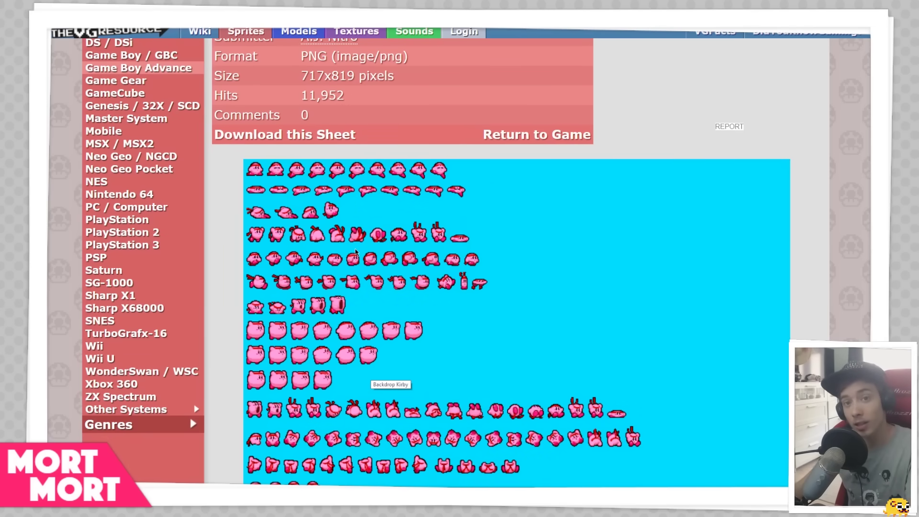
pyautogui.scroll(-1, 364, 286)
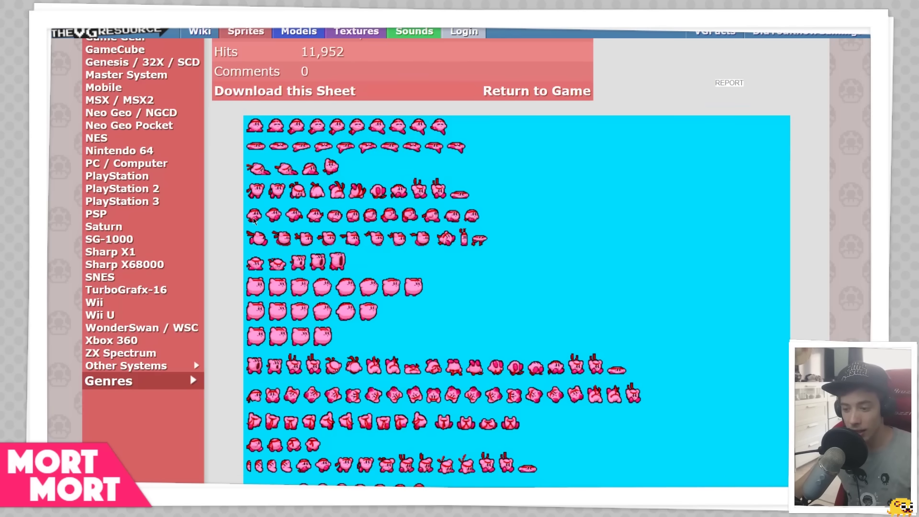